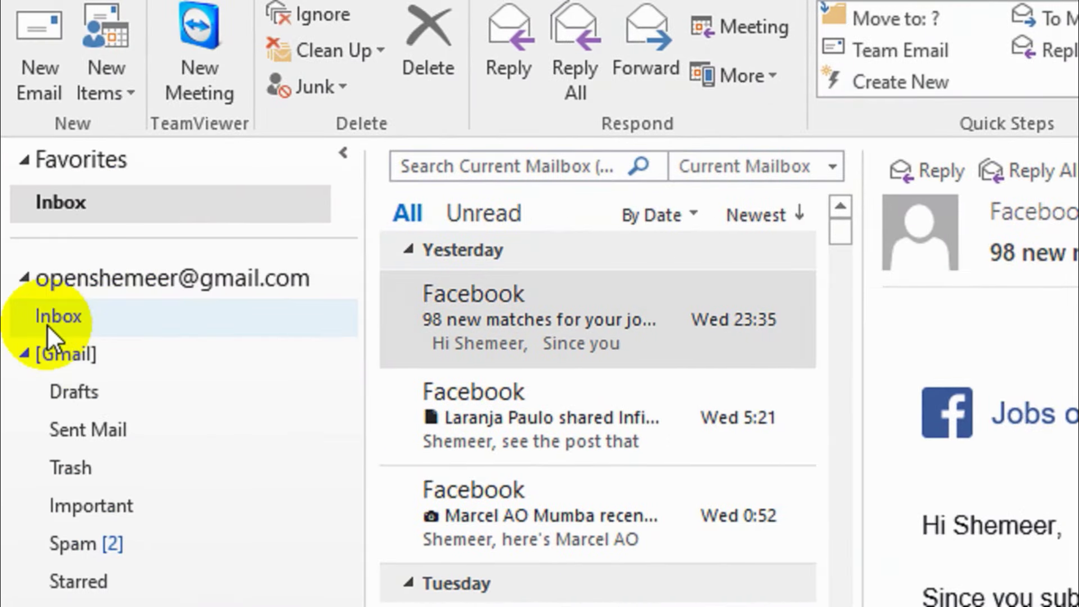
Step: Open the account's Inbox and select the latest Facebook email about 98 new job matches
click(63, 315)
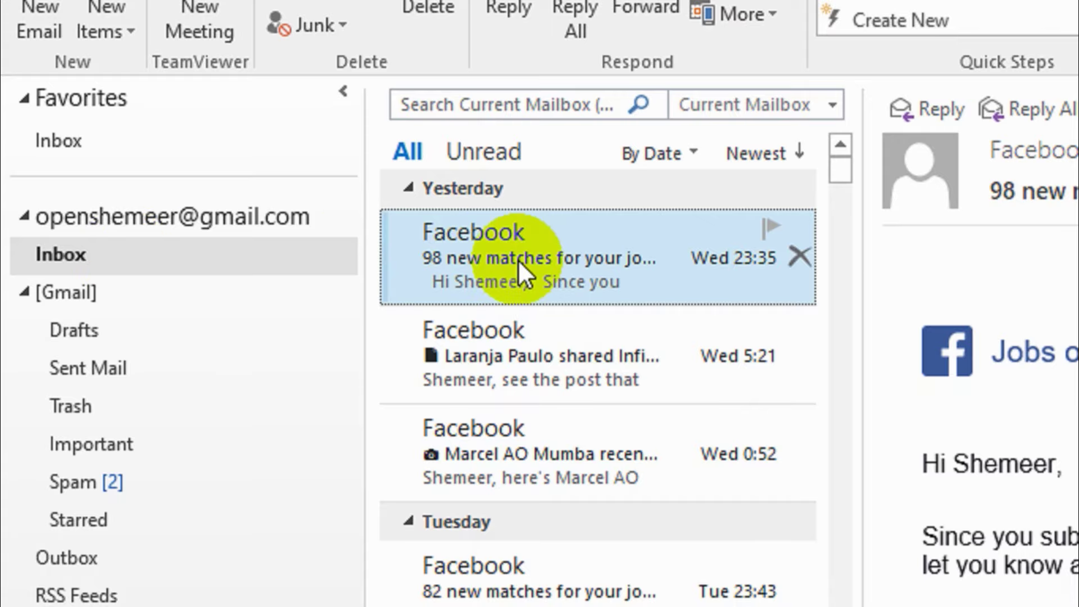
click(99, 254)
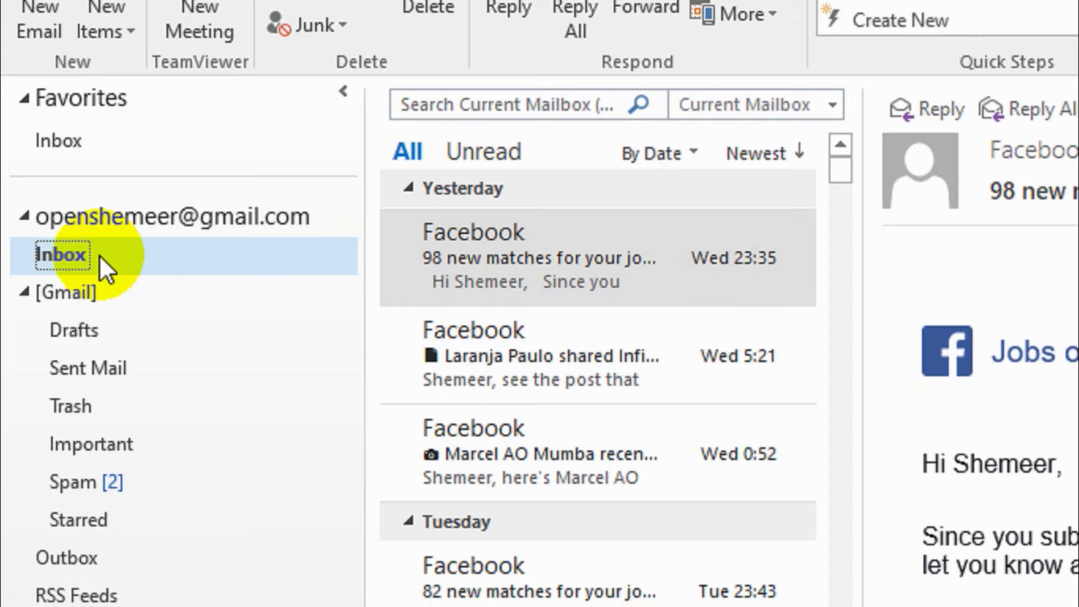
click(518, 260)
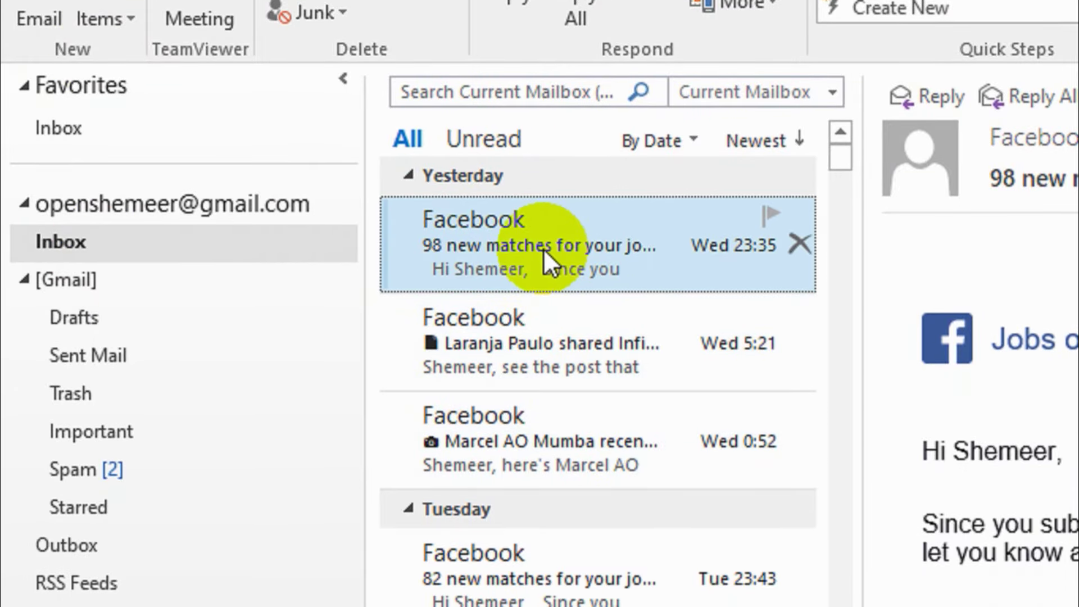
Step: Bring up the Facebook email's context menu and point to Rules to create a rule
right_click(544, 249)
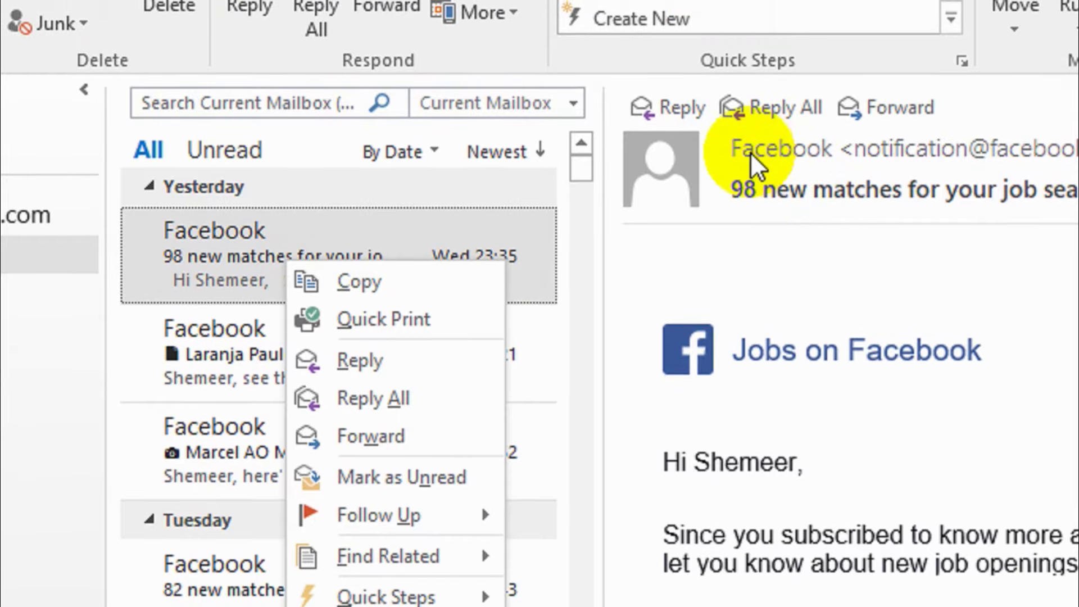
key(Escape)
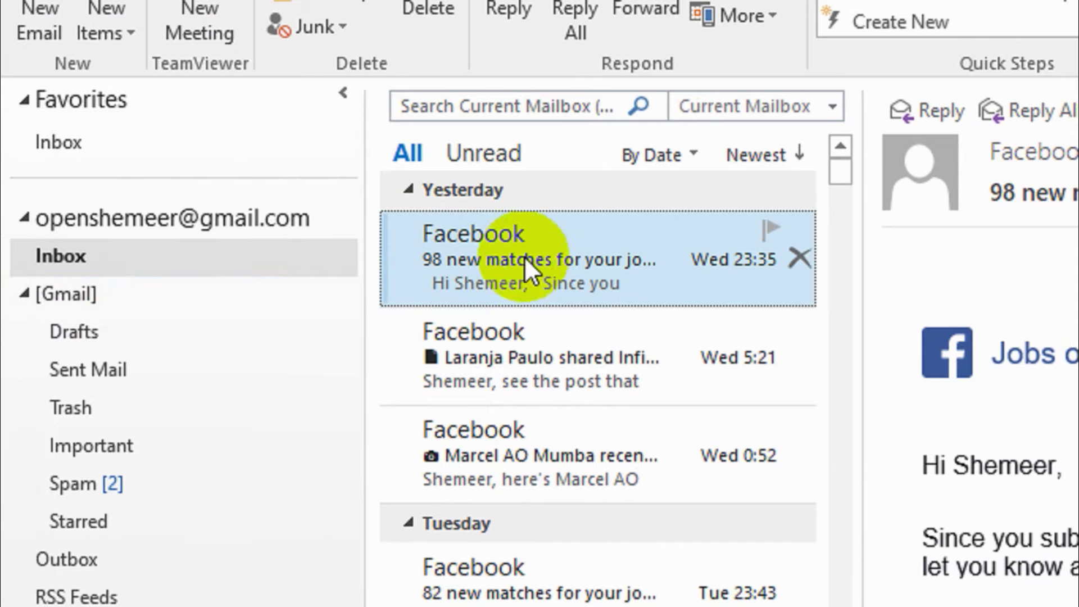
right_click(300, 252)
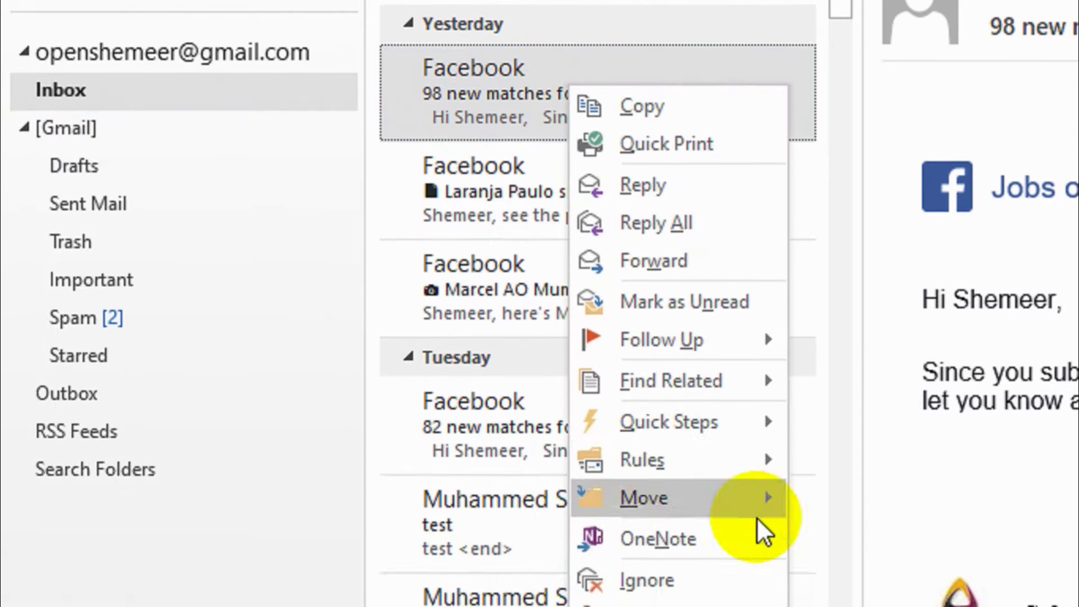
key(Escape)
key(Escape)
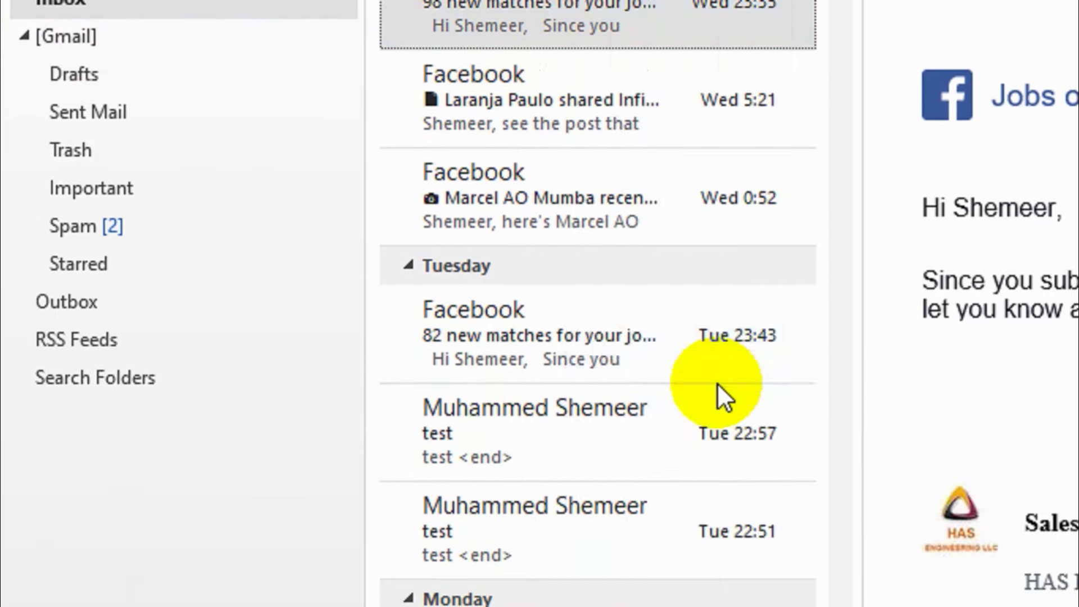
right_click(268, 214)
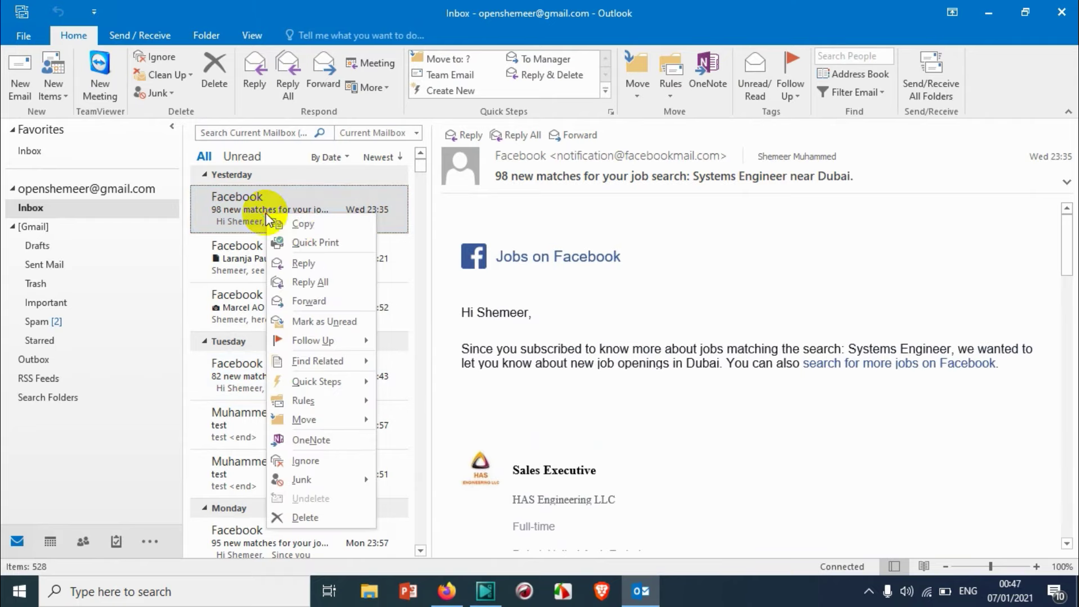
mouse_move(322, 402)
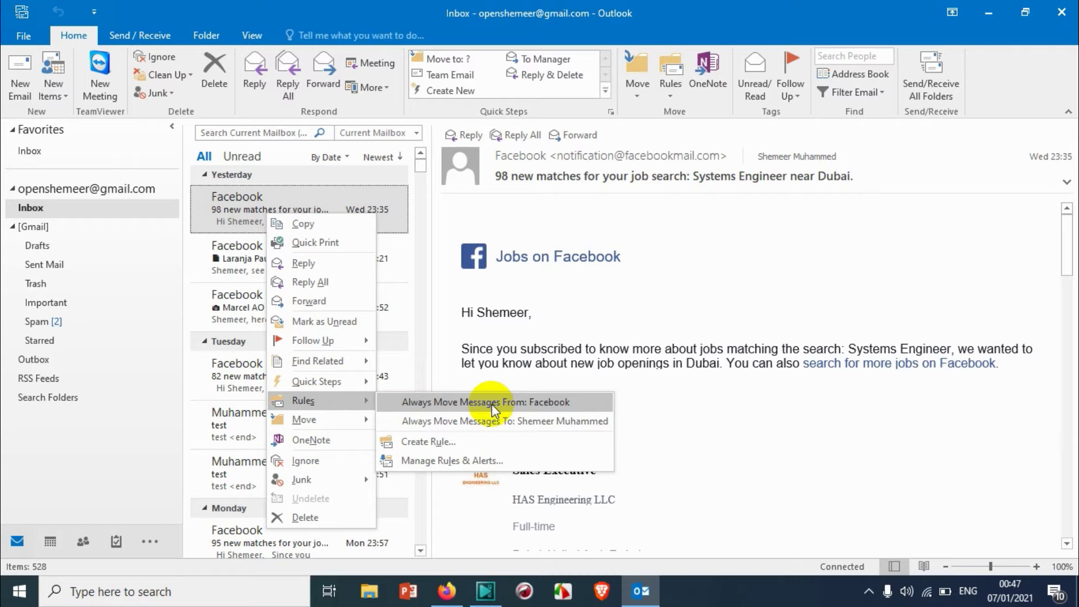
click(457, 443)
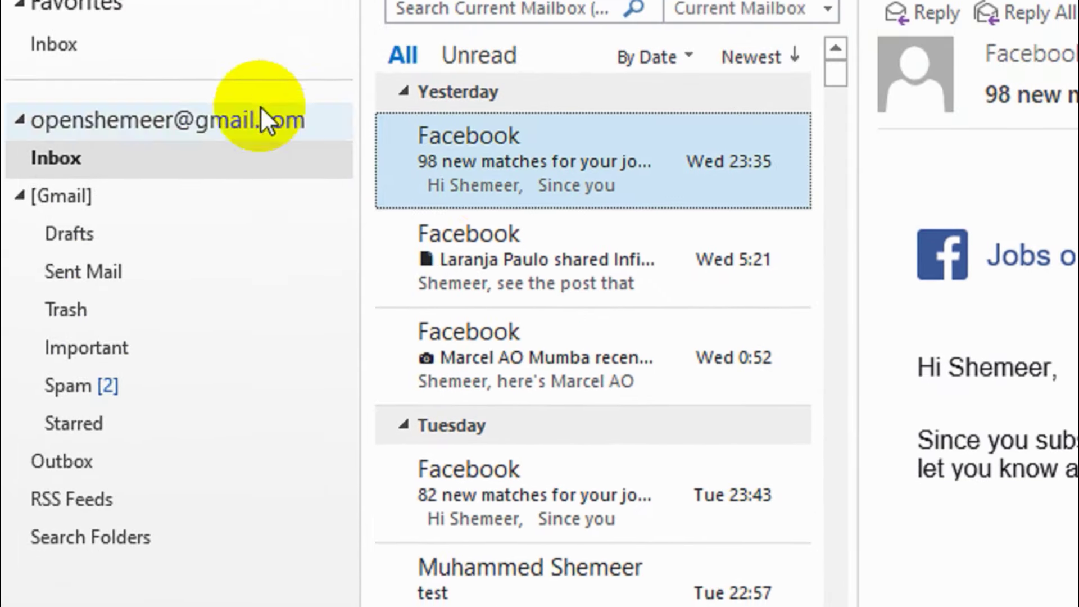
right_click(501, 188)
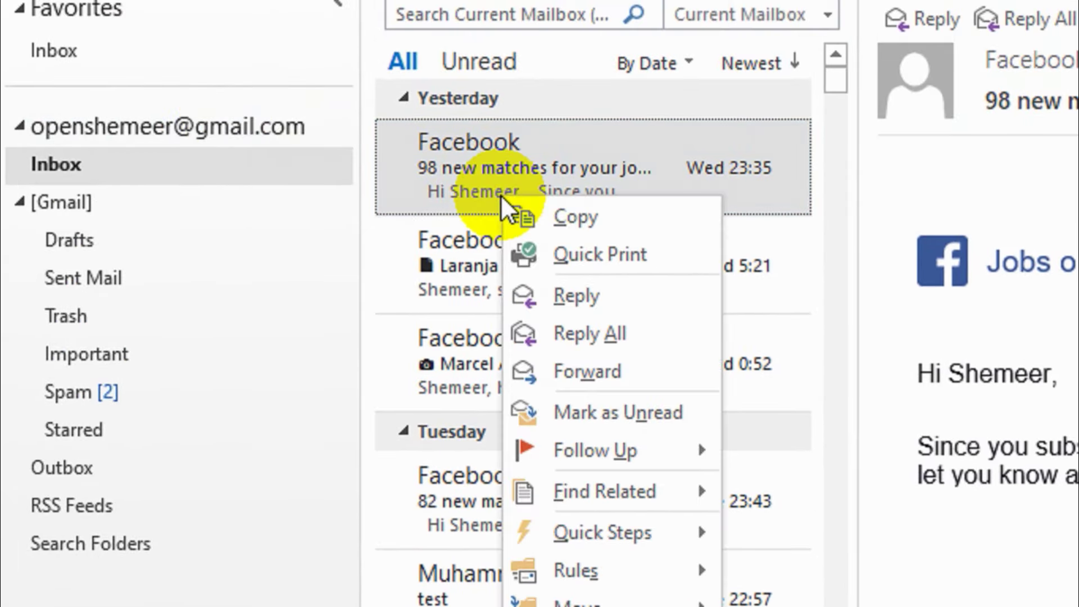
mouse_move(635, 564)
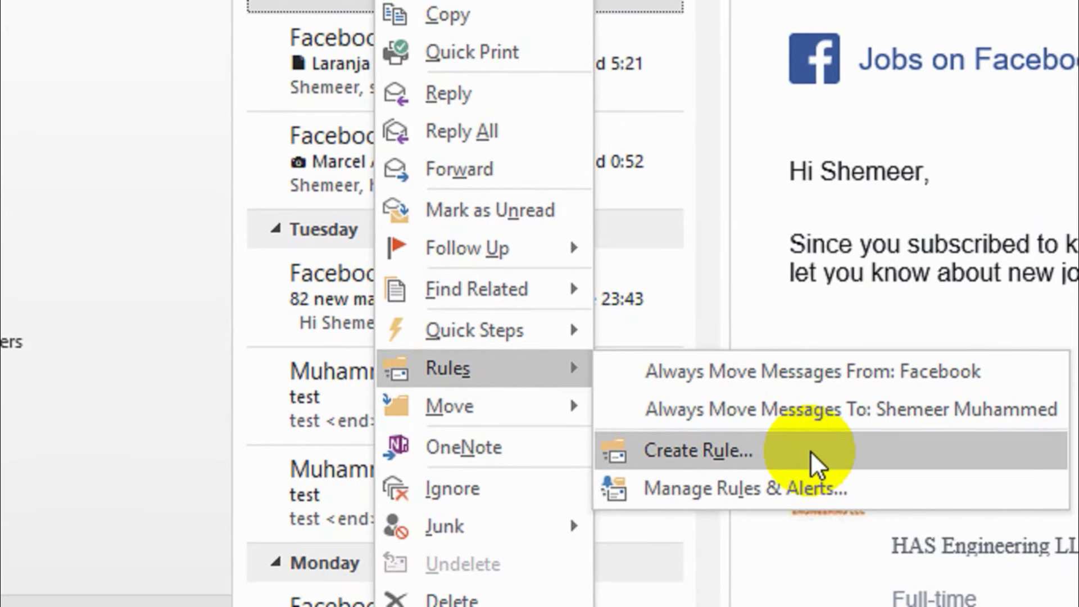
Step: Start a rule from the email matching From Facebook, with the subject condition text cleared
click(810, 451)
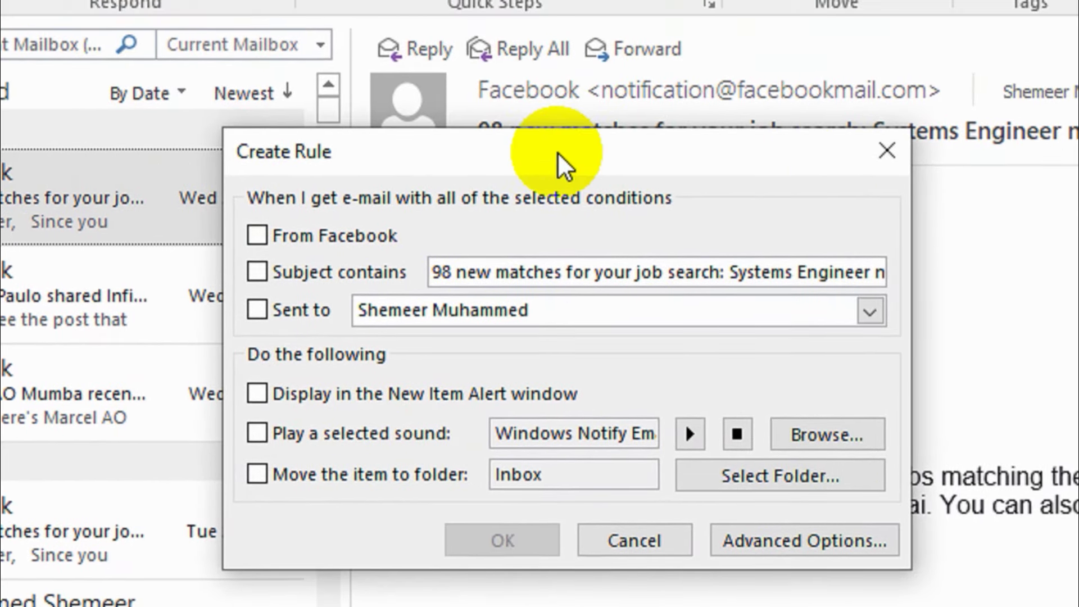
click(264, 235)
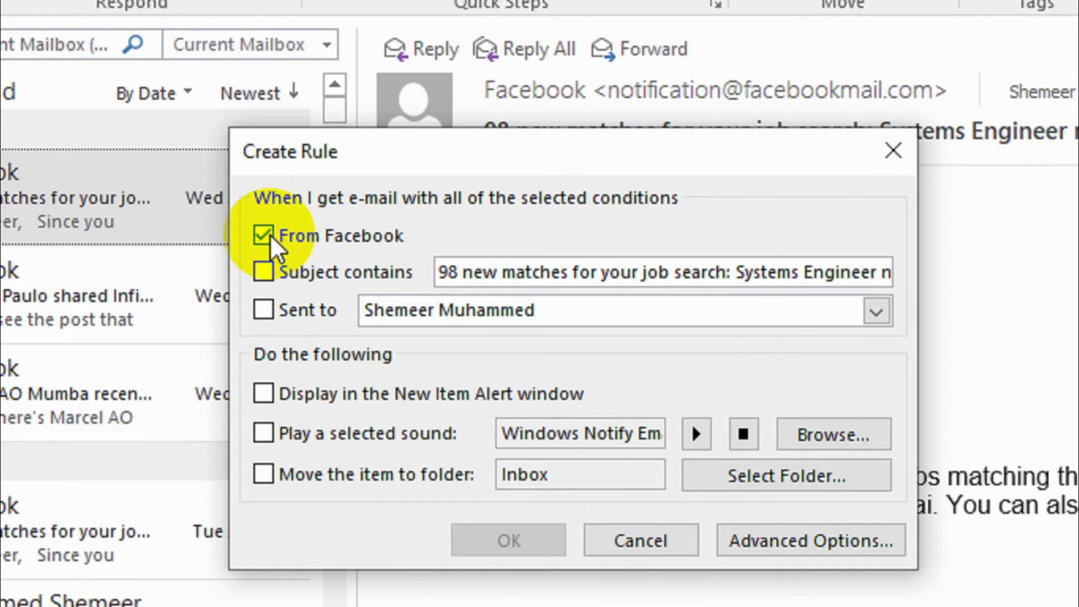
click(372, 275)
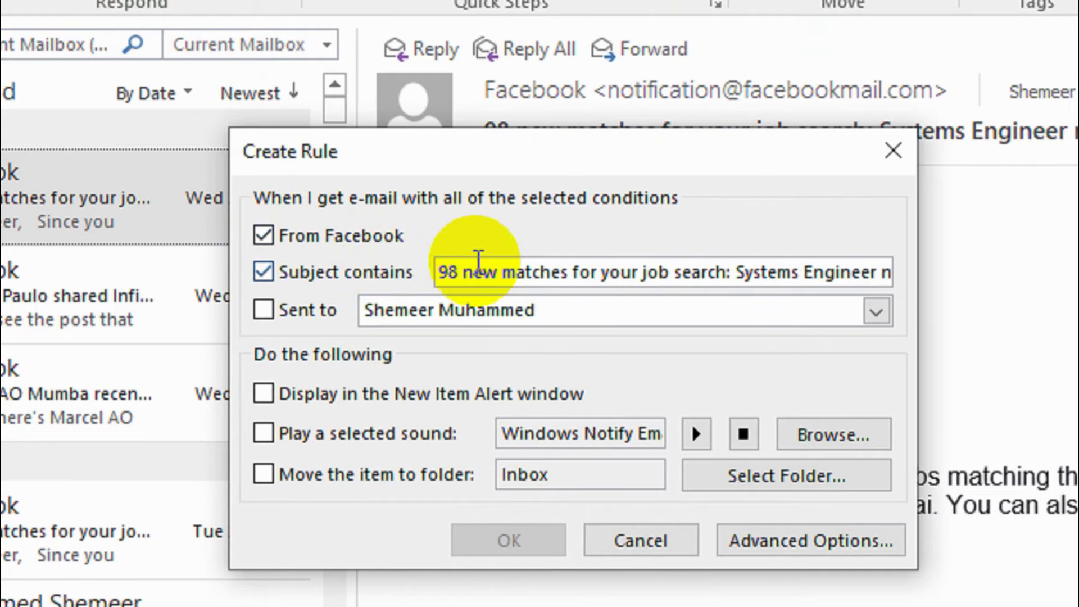
drag(436, 273, 891, 272)
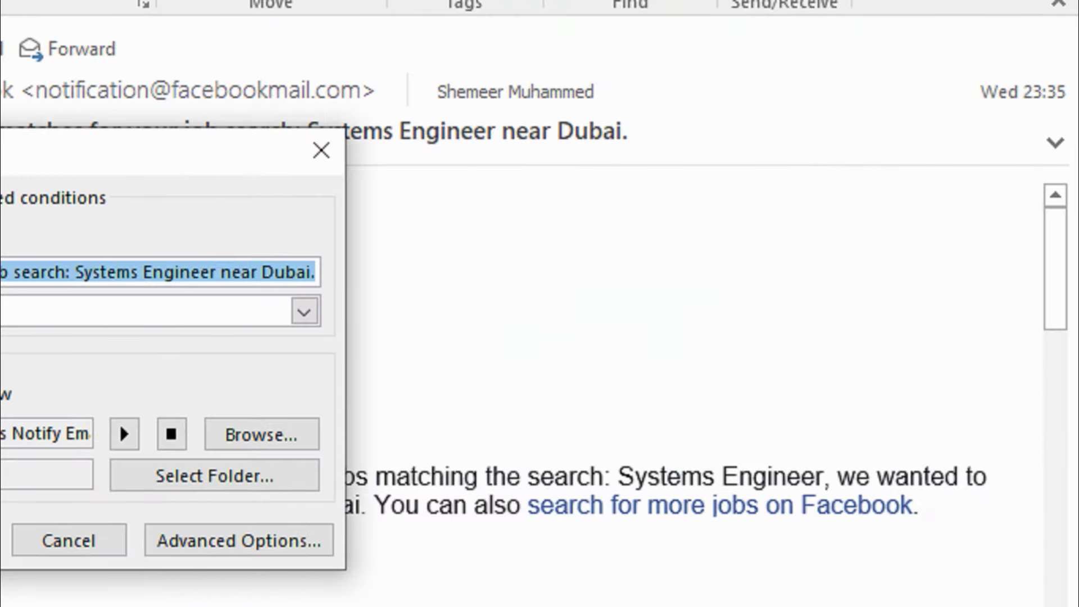
key(Delete)
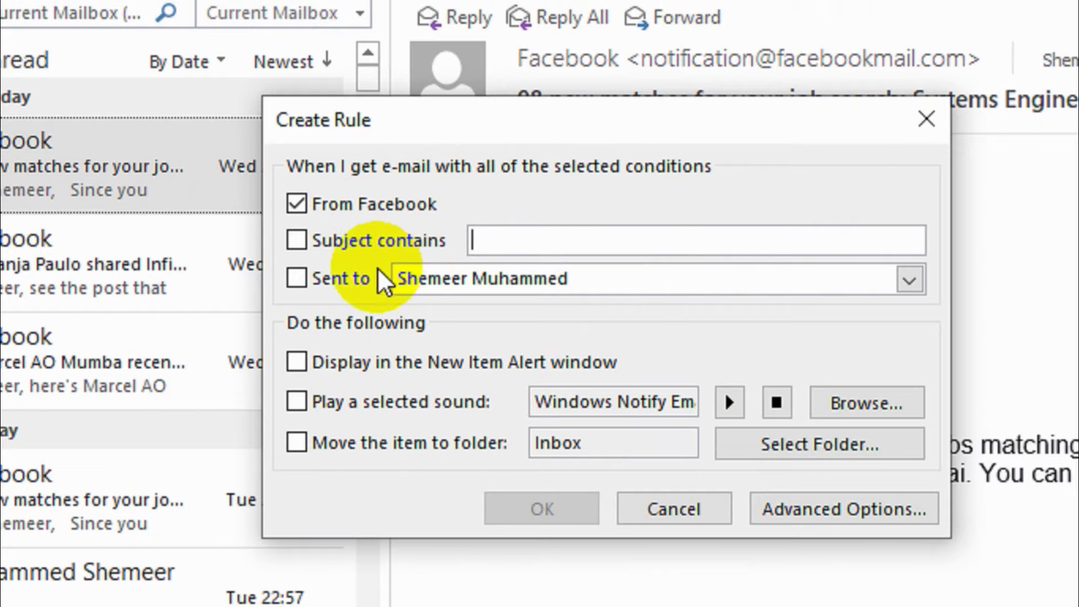
Step: Keep Sent to as the account owner and enable Display in the New Item Alert window
click(436, 279)
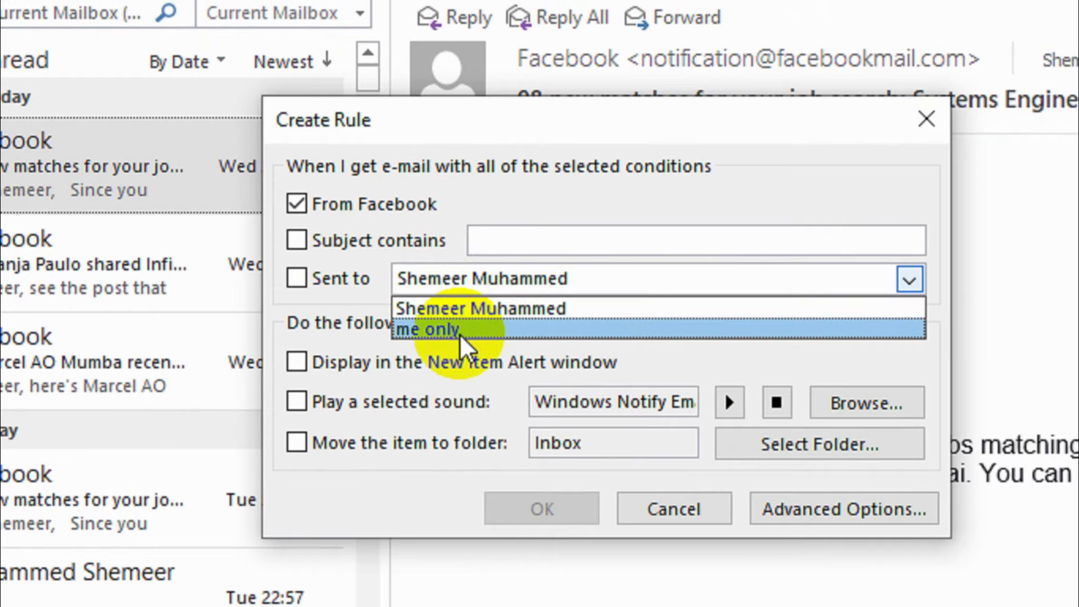
click(453, 275)
click(457, 282)
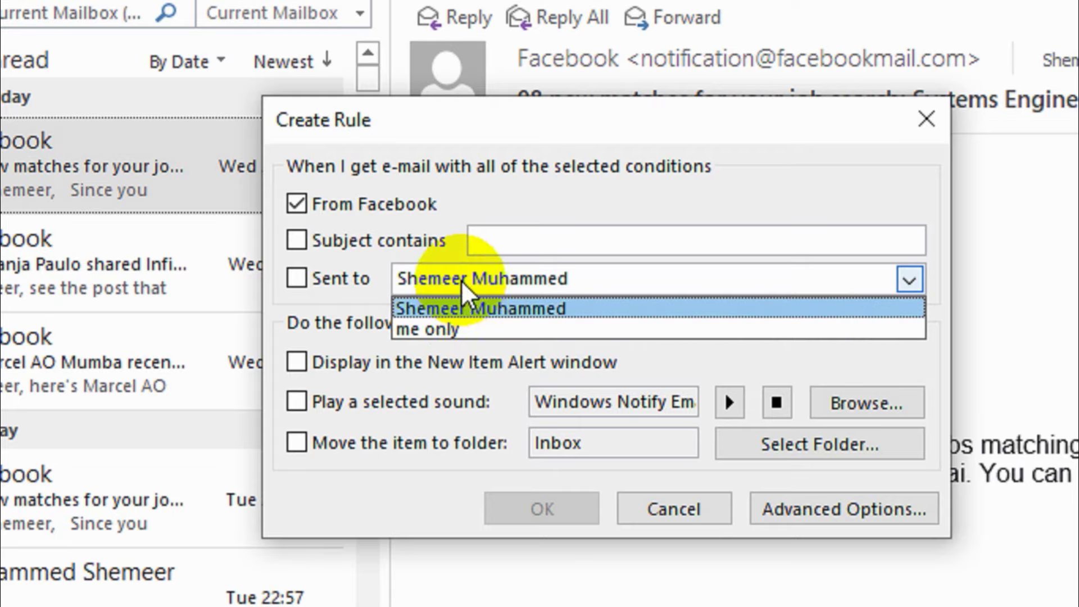
click(471, 305)
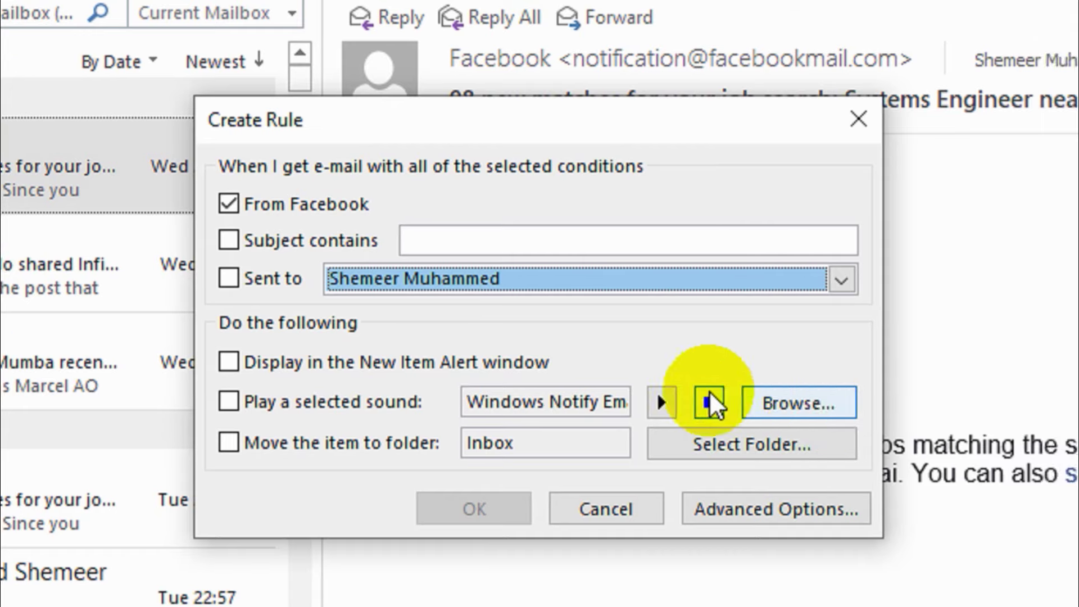
click(452, 363)
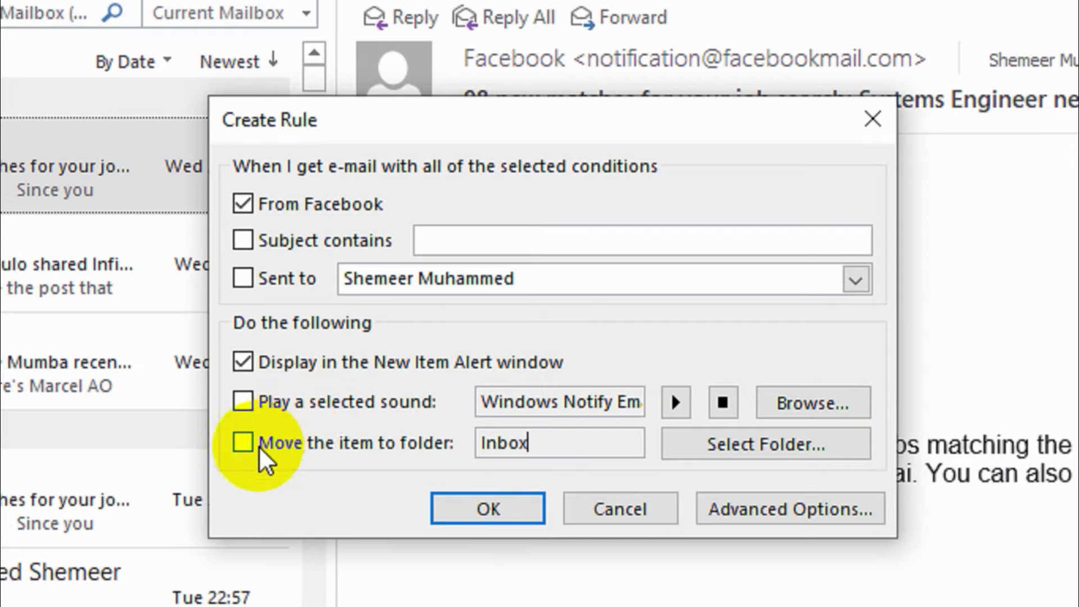
Step: Create a new Inbox subfolder named 'Facebook' as the rule's move-to destination
click(760, 447)
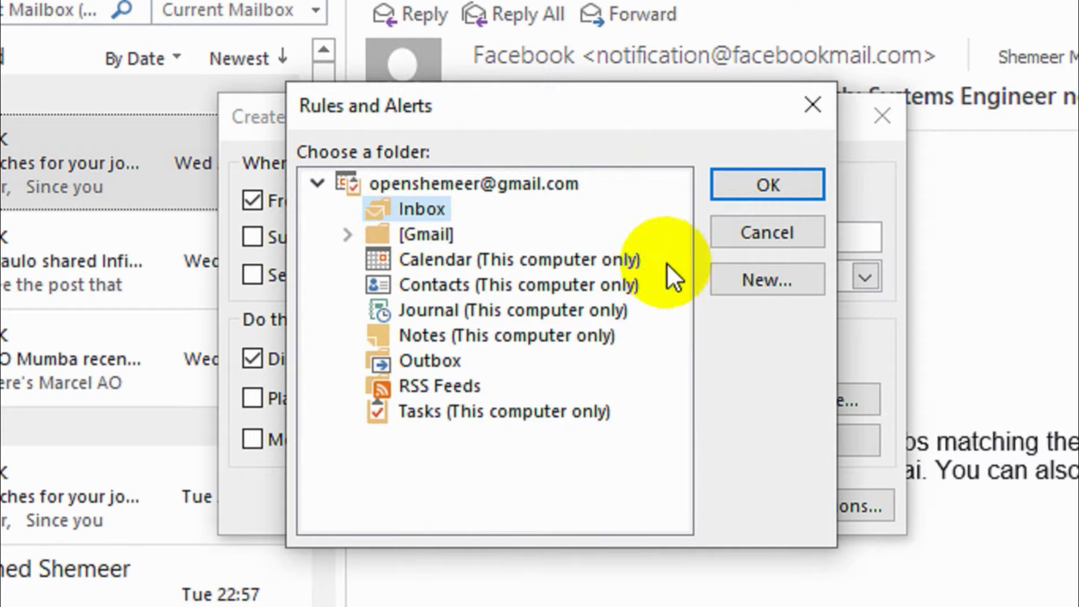
click(768, 284)
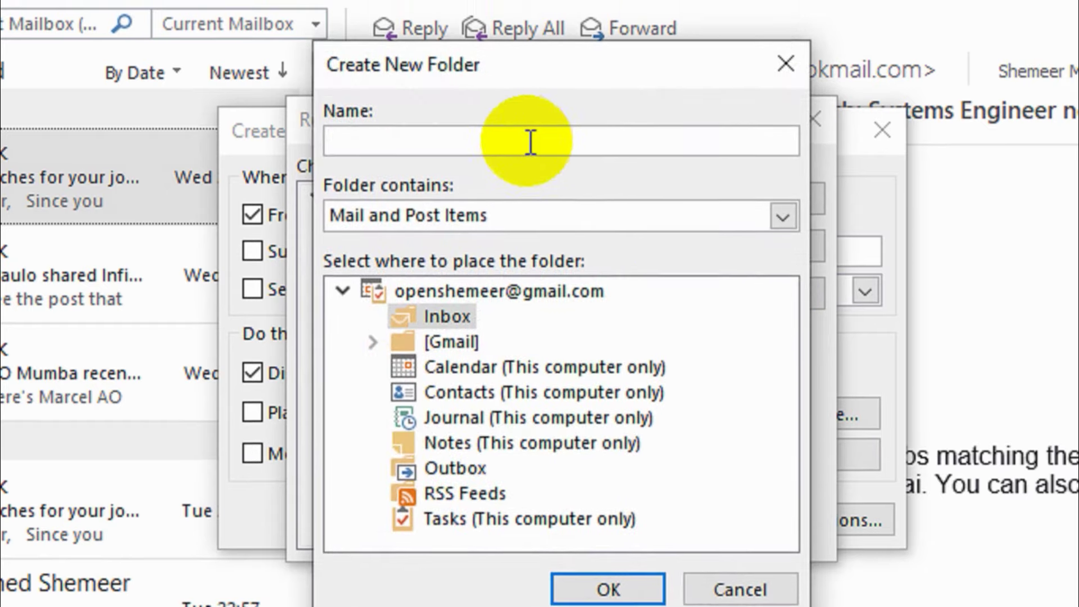
click(515, 127)
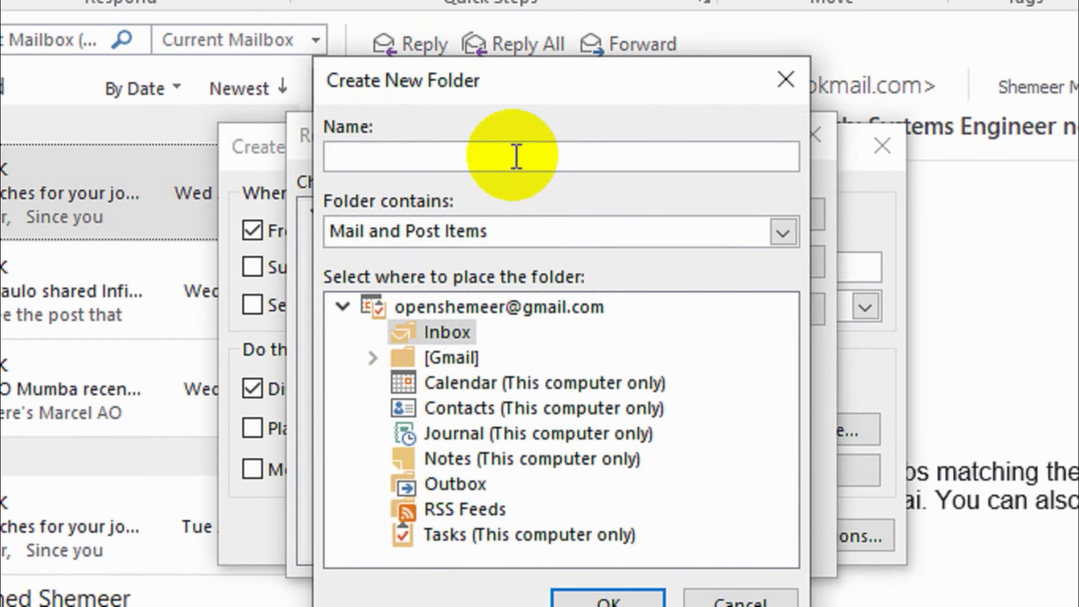
text(Facebook)
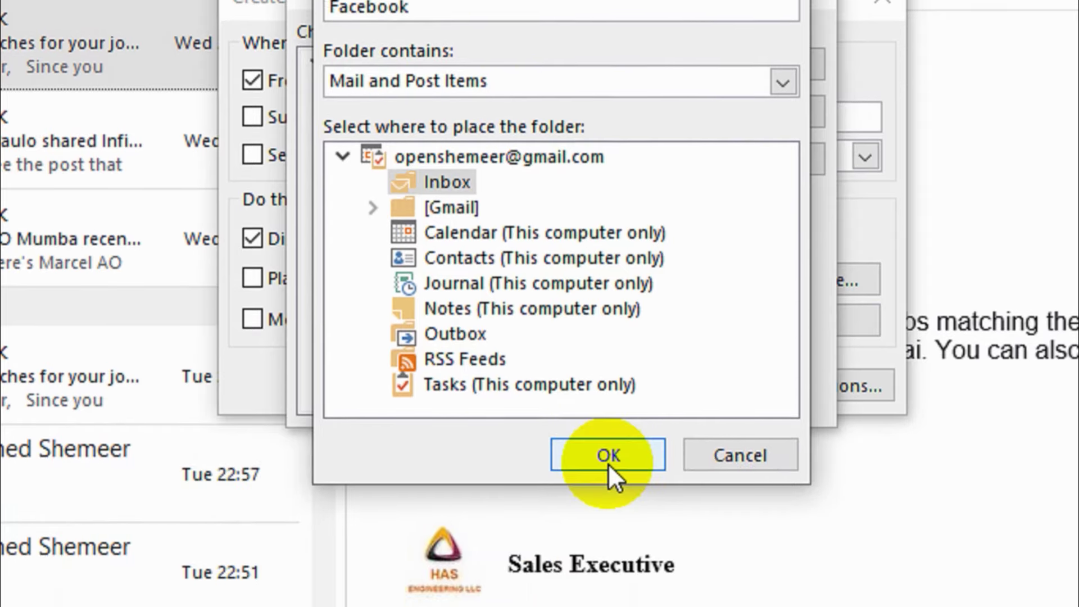
click(609, 600)
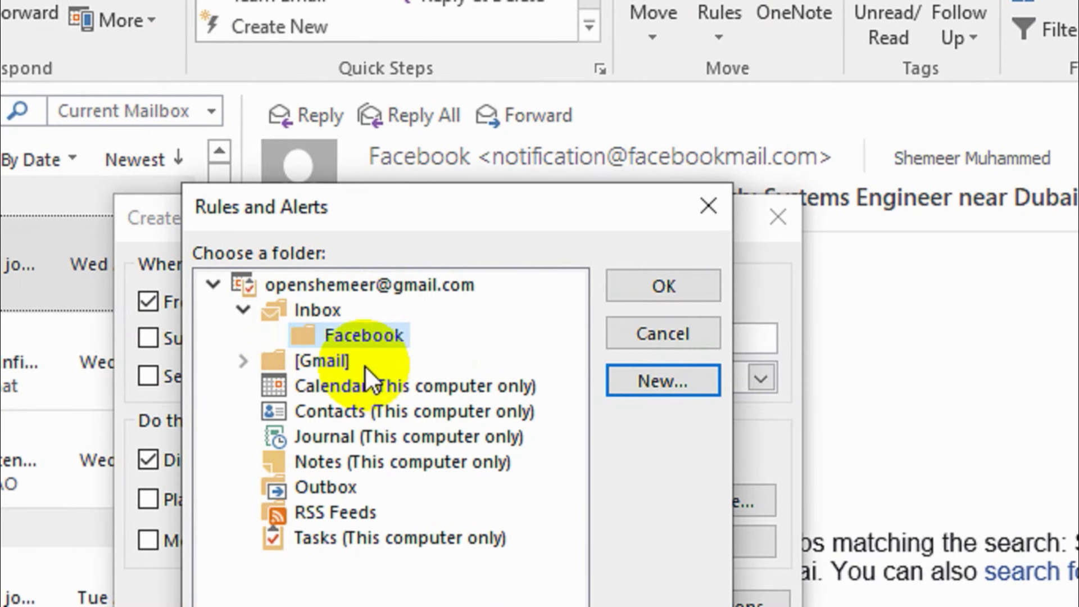
Step: Confirm Facebook as the destination and advance the Rules Wizard past conditions and actions to exceptions
click(705, 289)
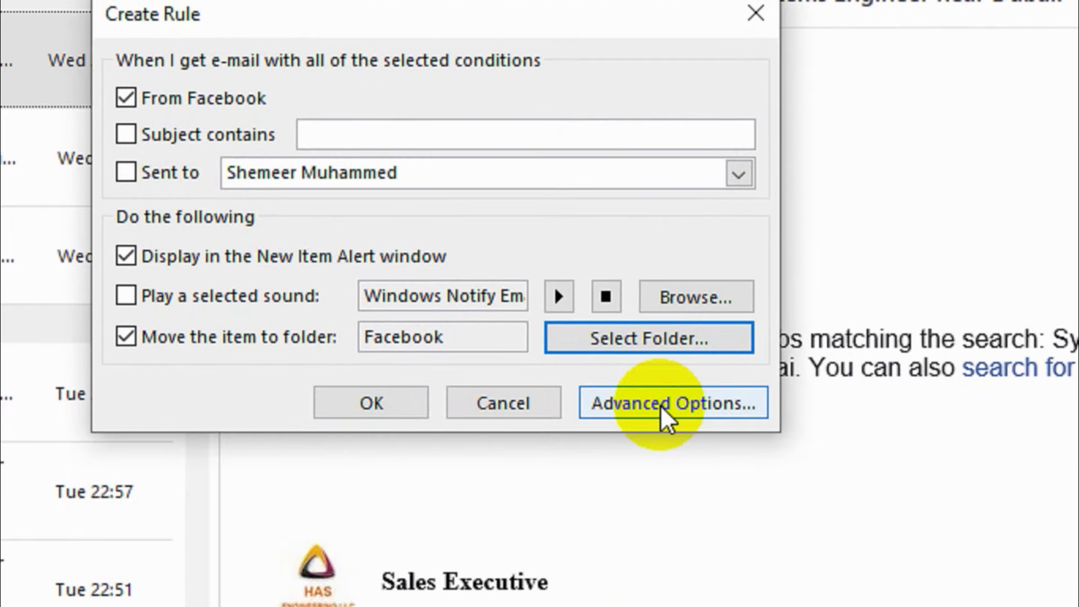
click(662, 407)
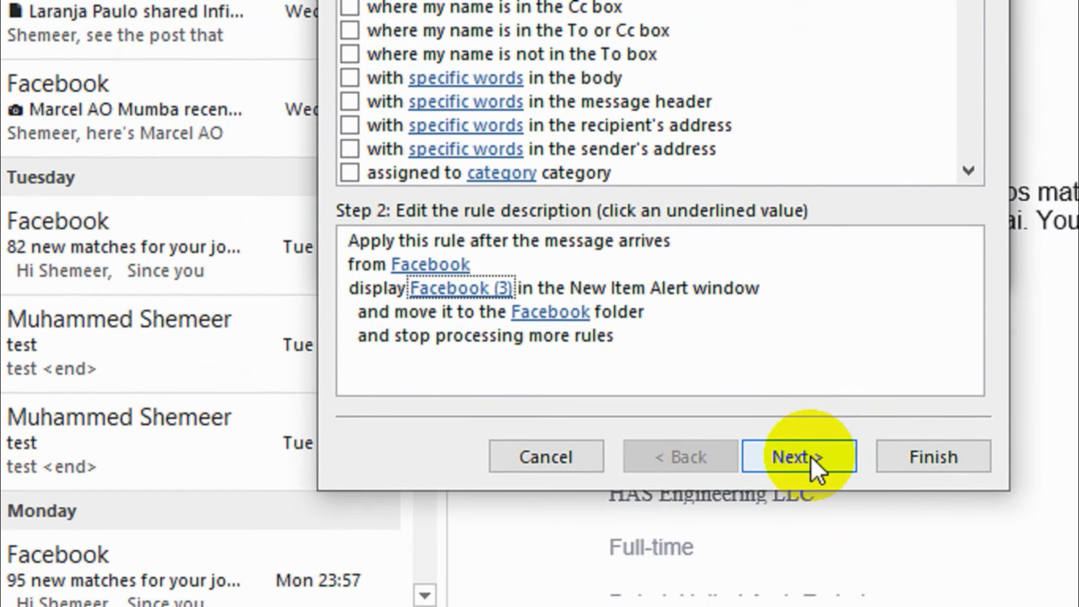
click(537, 312)
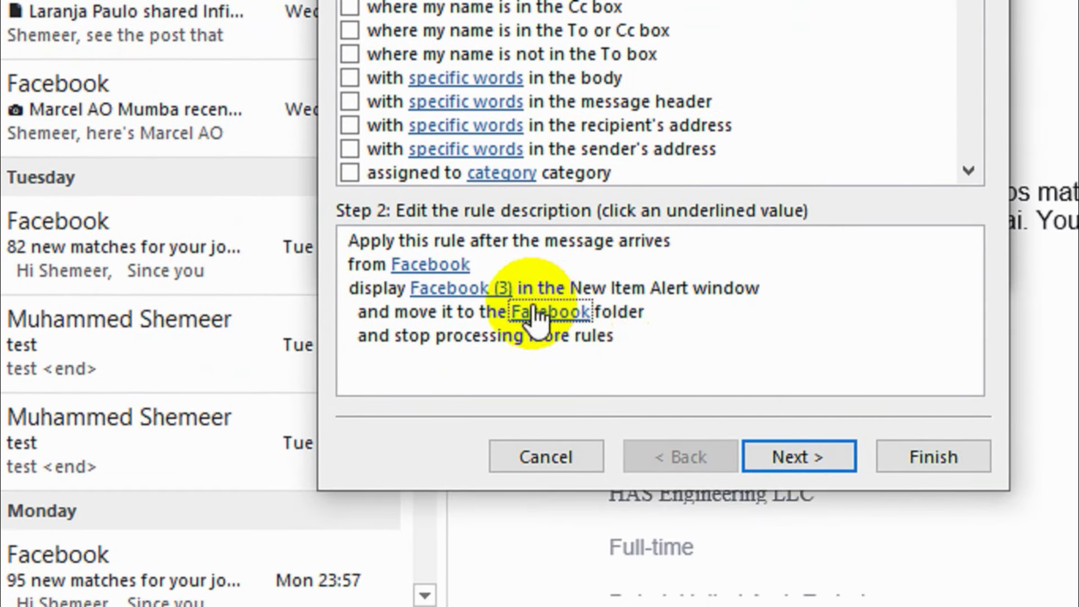
click(801, 454)
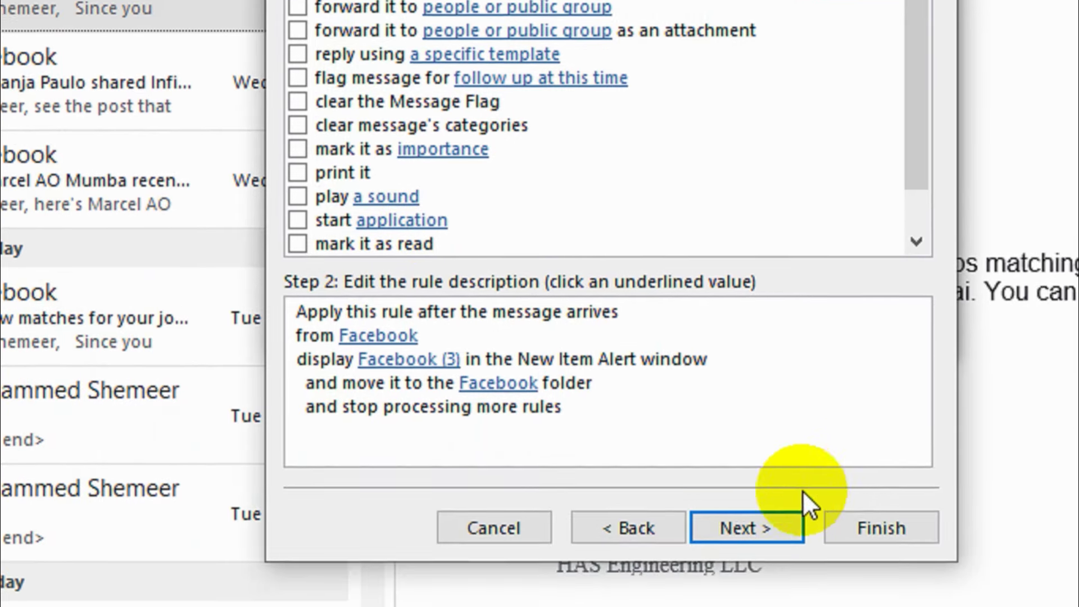
click(760, 454)
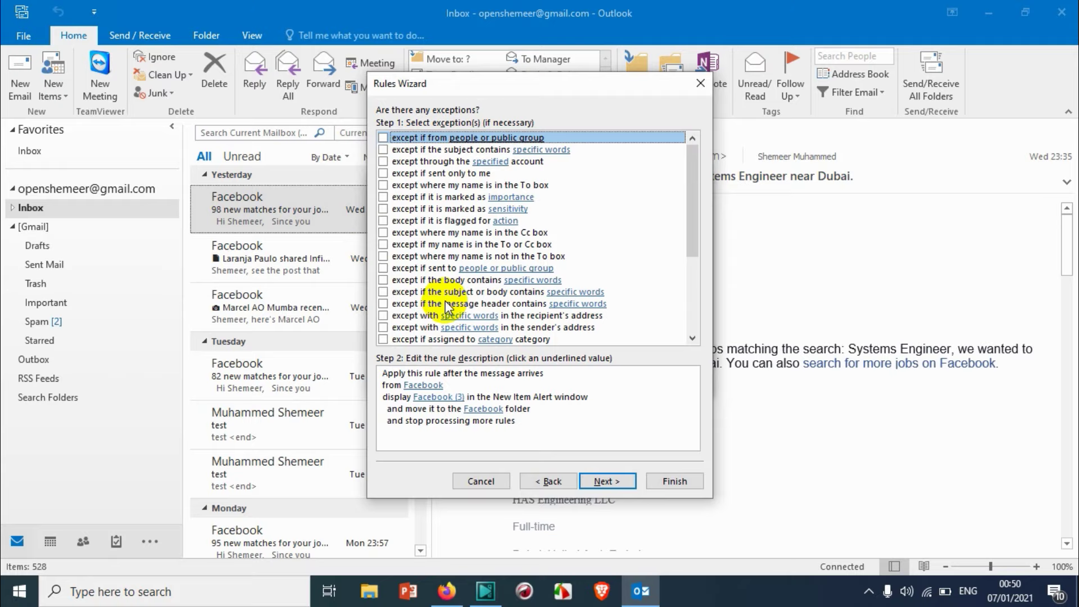
Step: At the finish step, name the rule 'Facebook Rule' and enable running it on existing Inbox messages
click(495, 439)
click(618, 484)
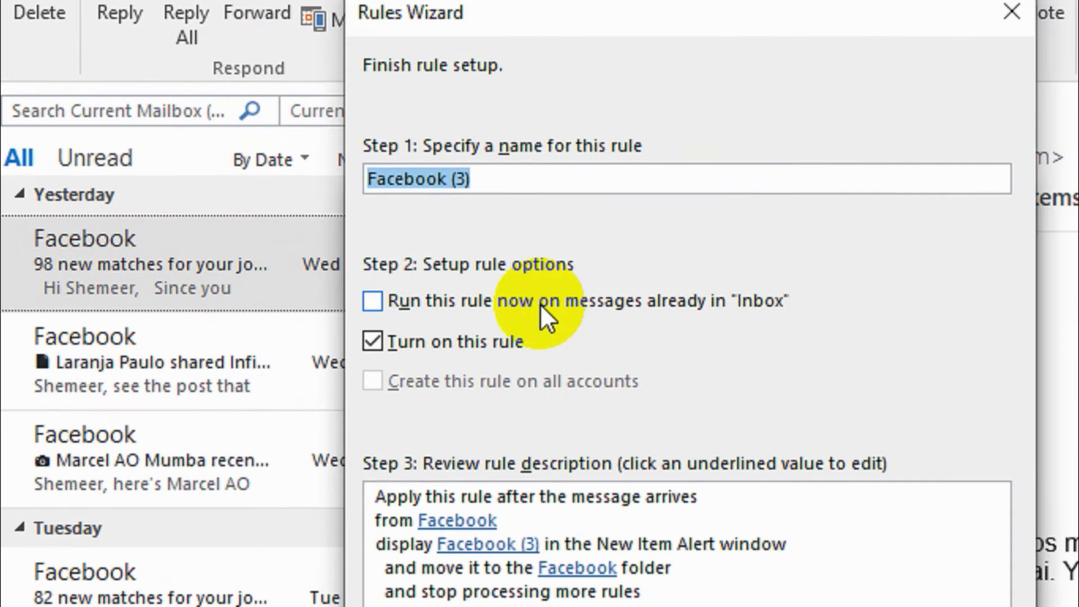
click(541, 304)
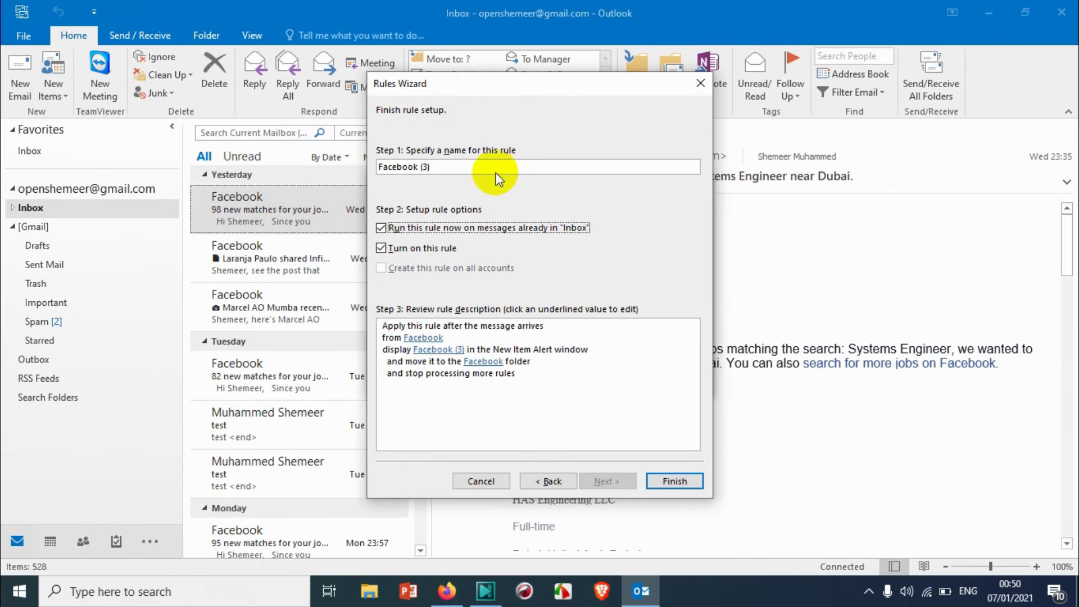
drag(456, 173, 419, 167)
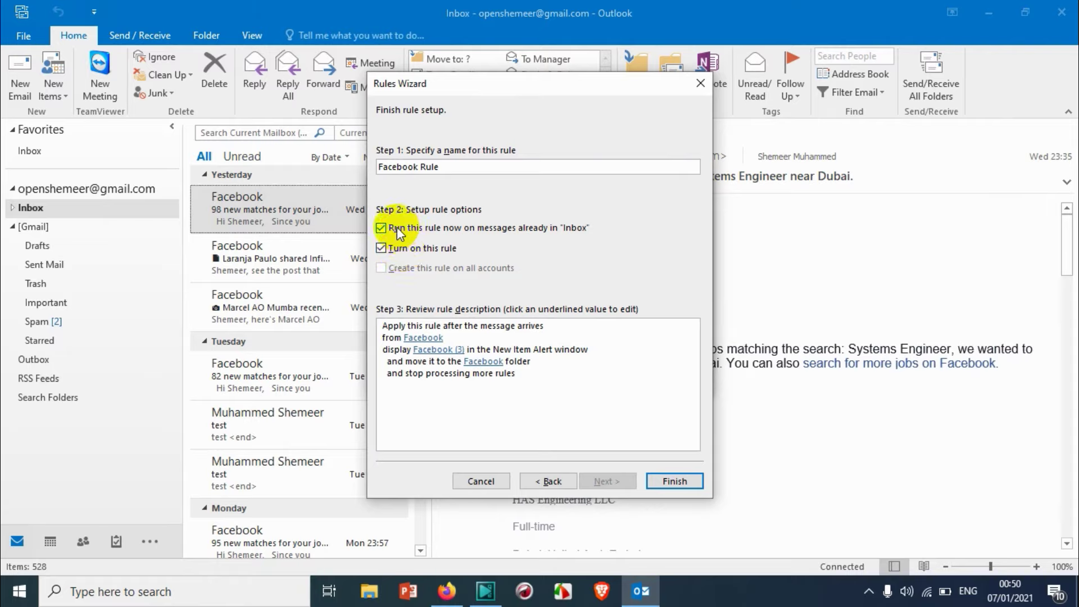
click(450, 227)
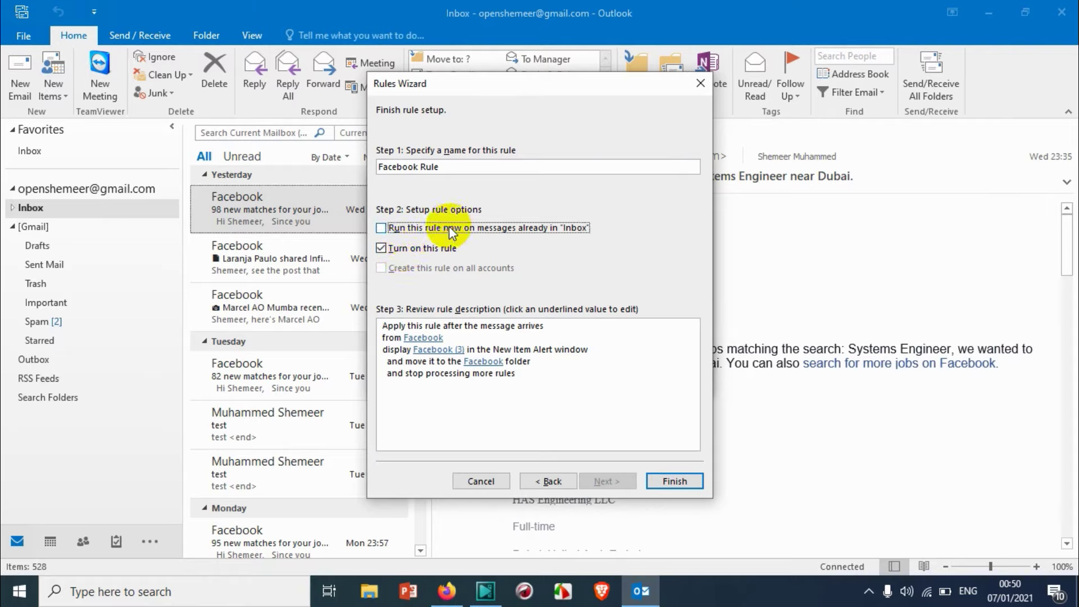
click(450, 231)
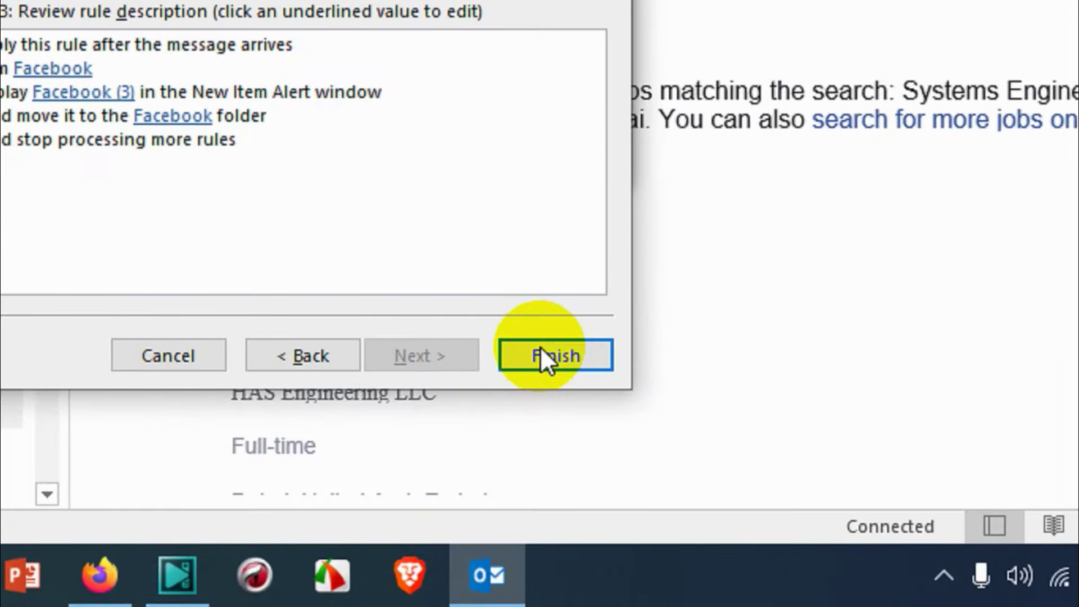
Step: Finish the wizard so Facebook Rule runs over the Inbox, leaving 81 items
click(668, 478)
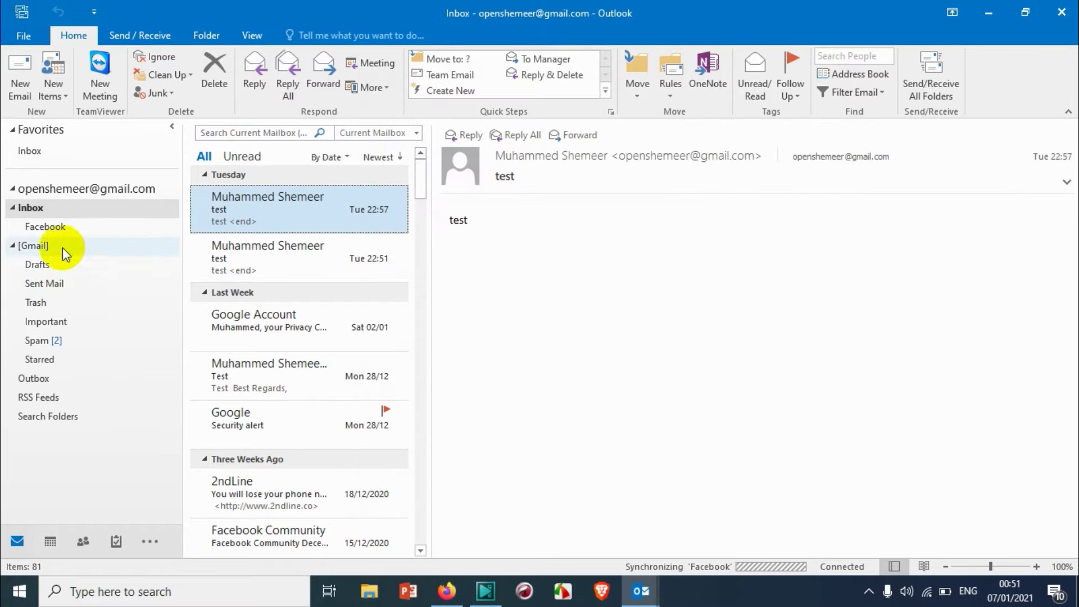
Step: Browse the moved emails in the Facebook folder under Inbox, then return to the Inbox
click(50, 228)
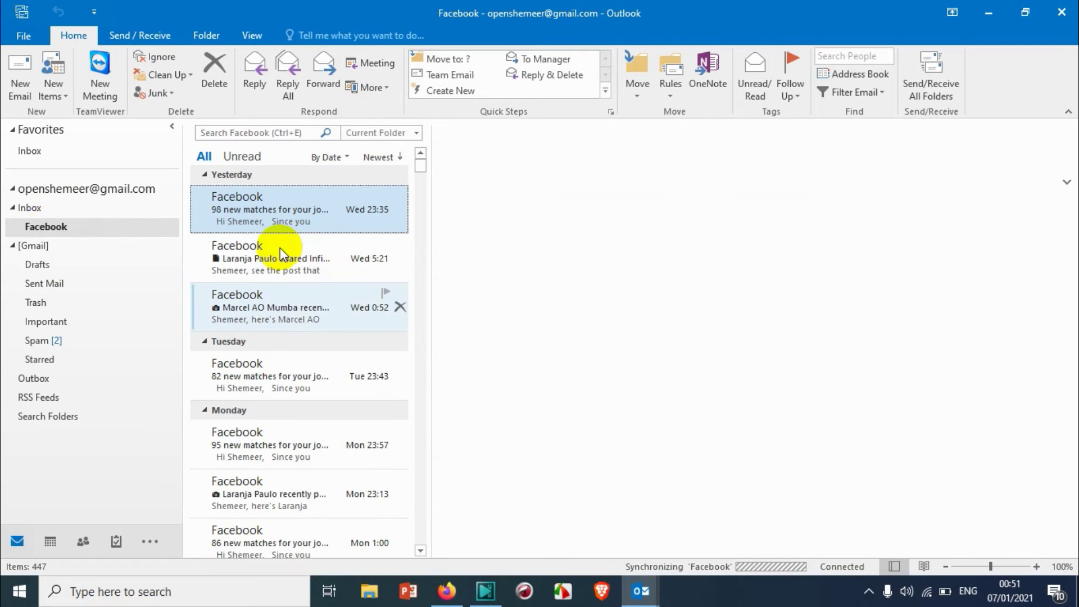
triple_click(489, 155)
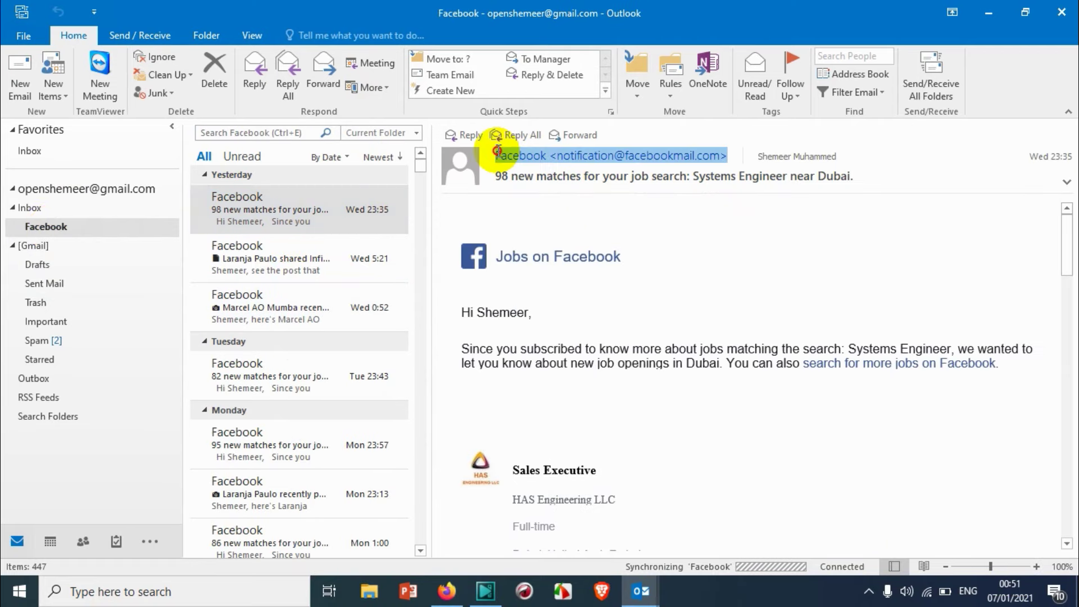
click(641, 267)
mouse_move(638, 159)
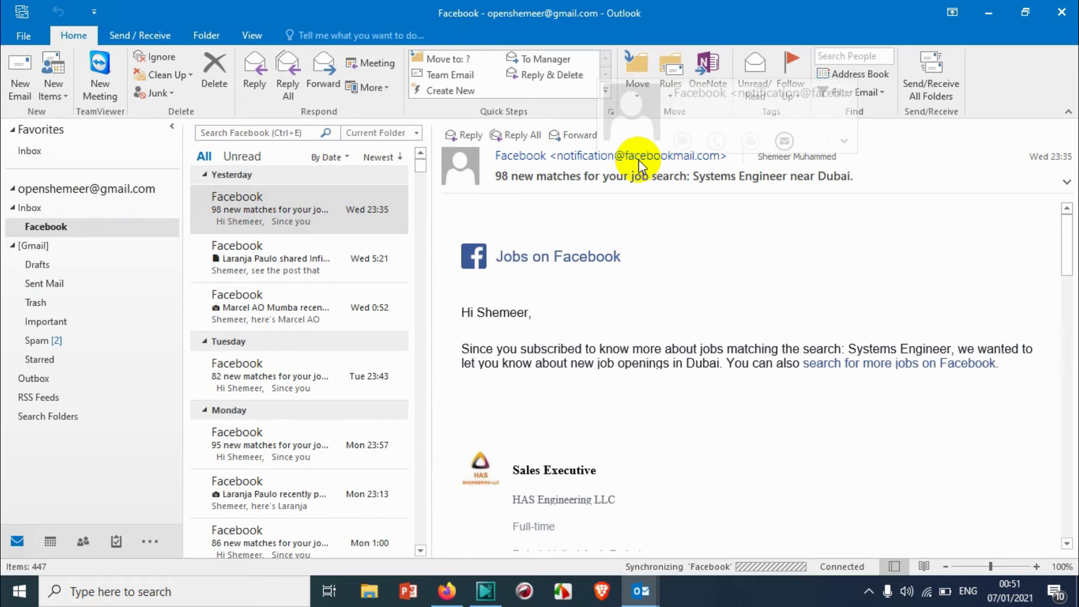
scroll(225, 213, down, 8)
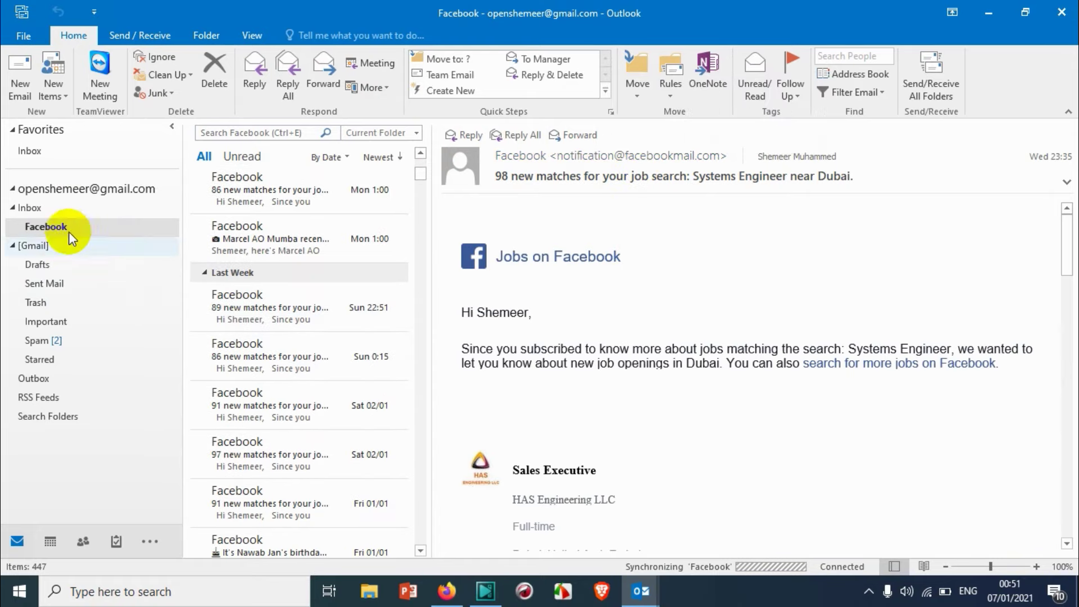
scroll(347, 339, down, 10)
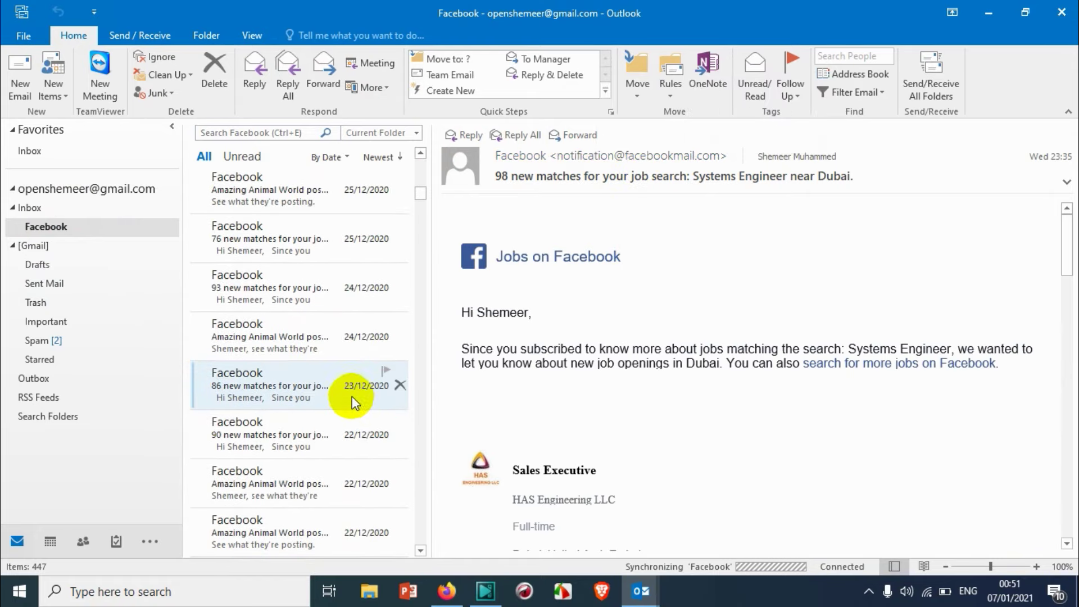
drag(419, 198, 415, 136)
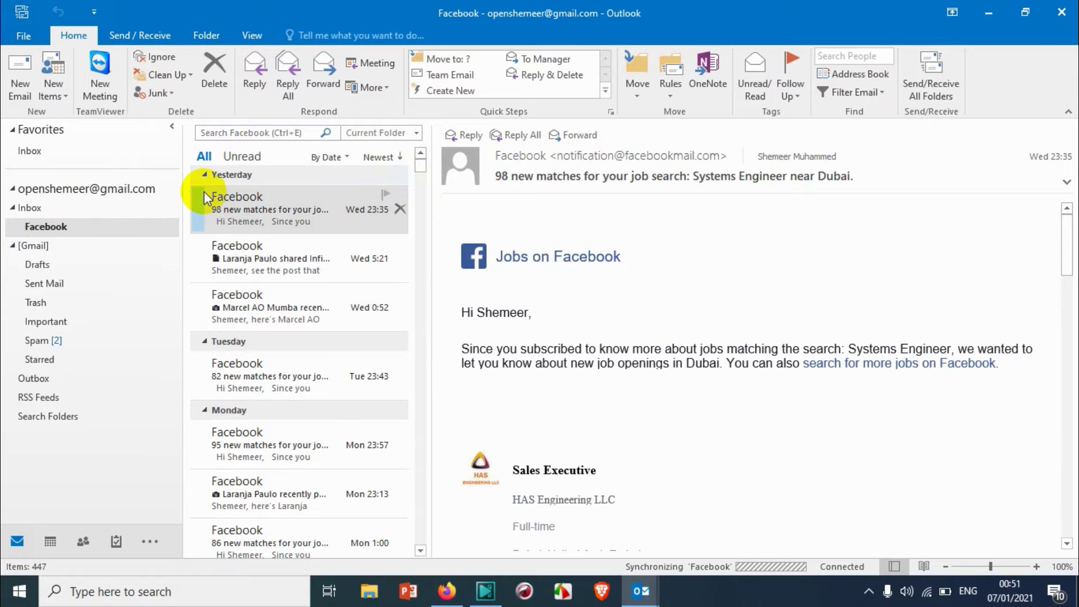
click(41, 208)
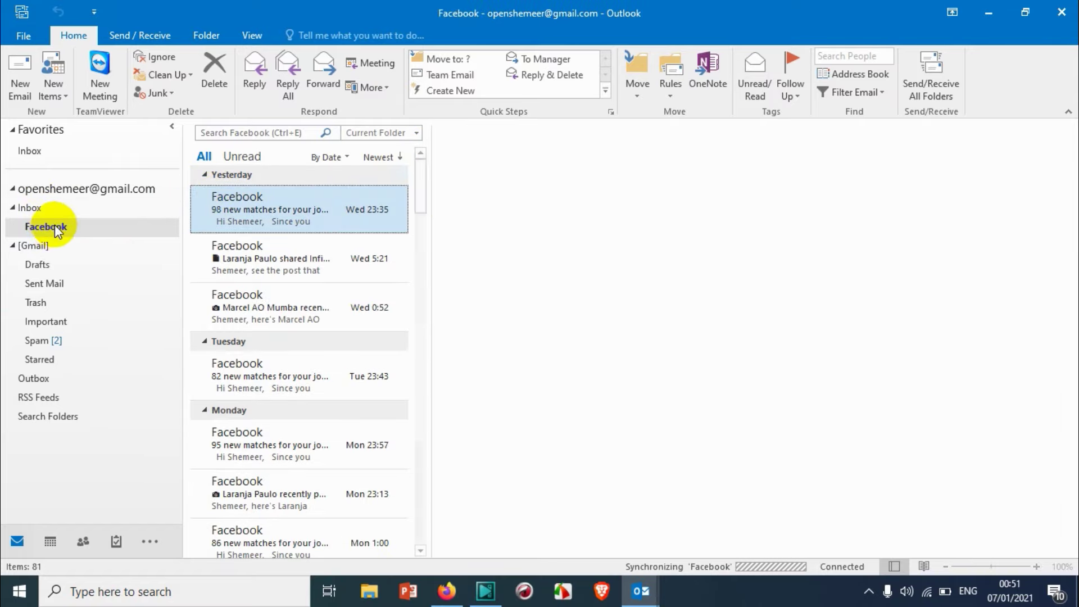